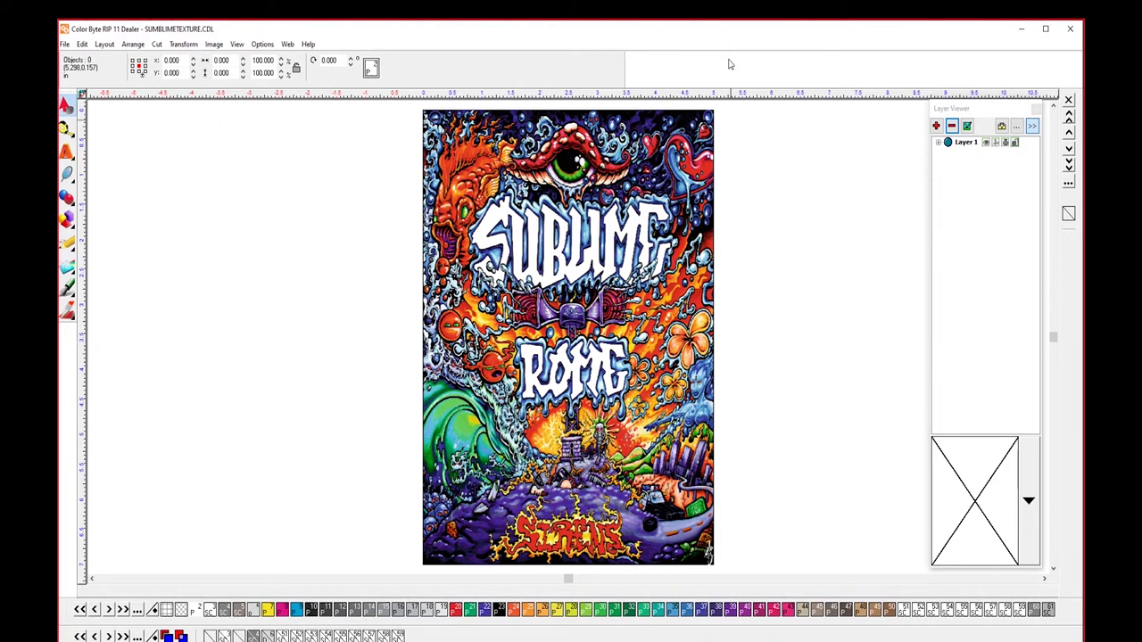
# - Select the colourful poster bitmap with the Pick tool and open the Image menu
pyautogui.click(628, 241)
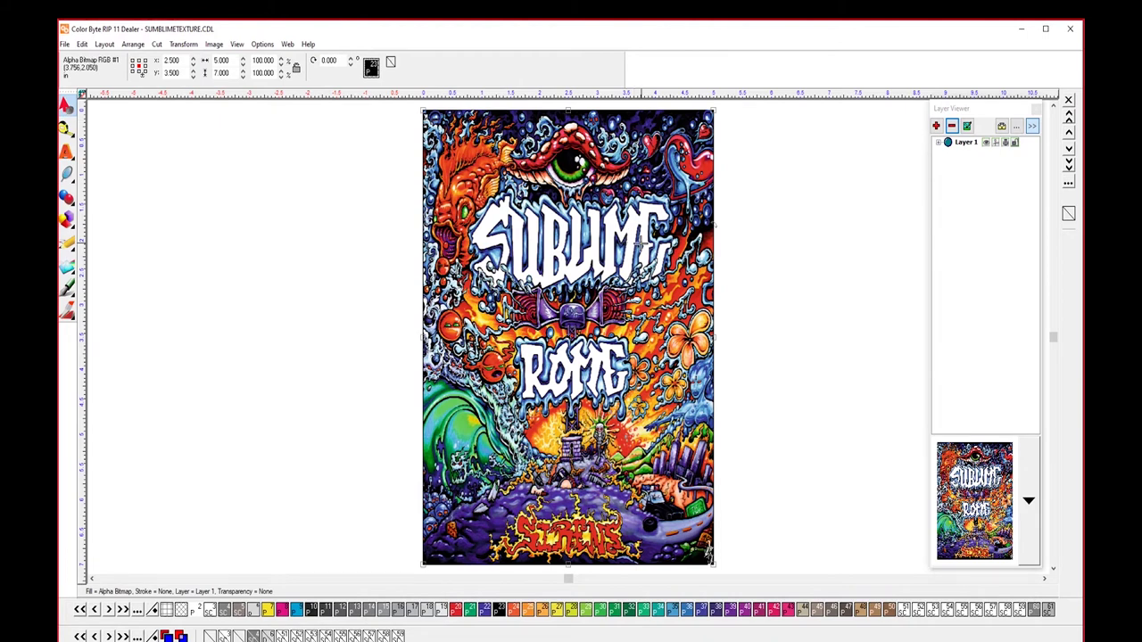
pyautogui.click(212, 44)
# - Choose Image > Texture to open the poster's Texture dialog with a greyscale preview
pyautogui.click(272, 218)
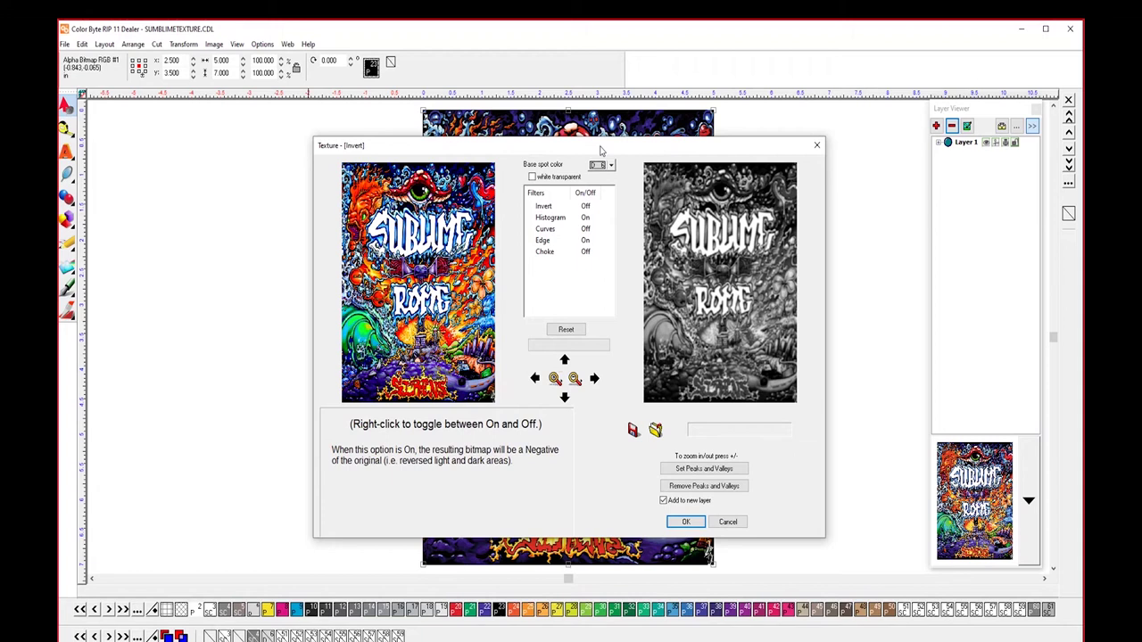
# - Uncheck 'white transparent' and choose a new swatch as the base spot colour
pyautogui.click(533, 174)
pyautogui.click(611, 165)
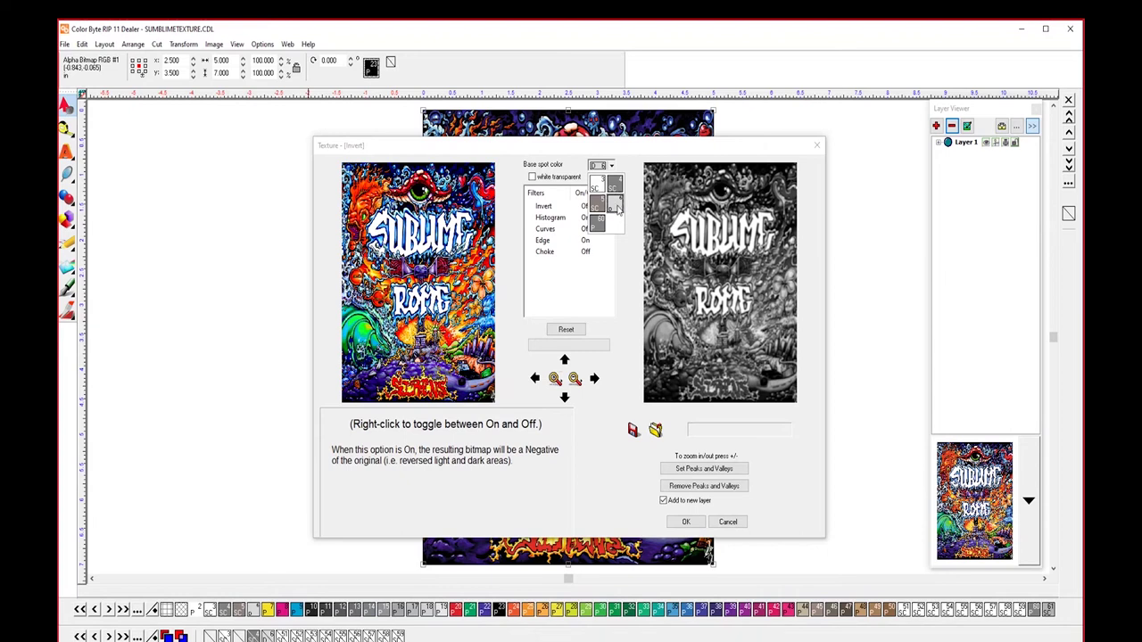
pyautogui.click(618, 208)
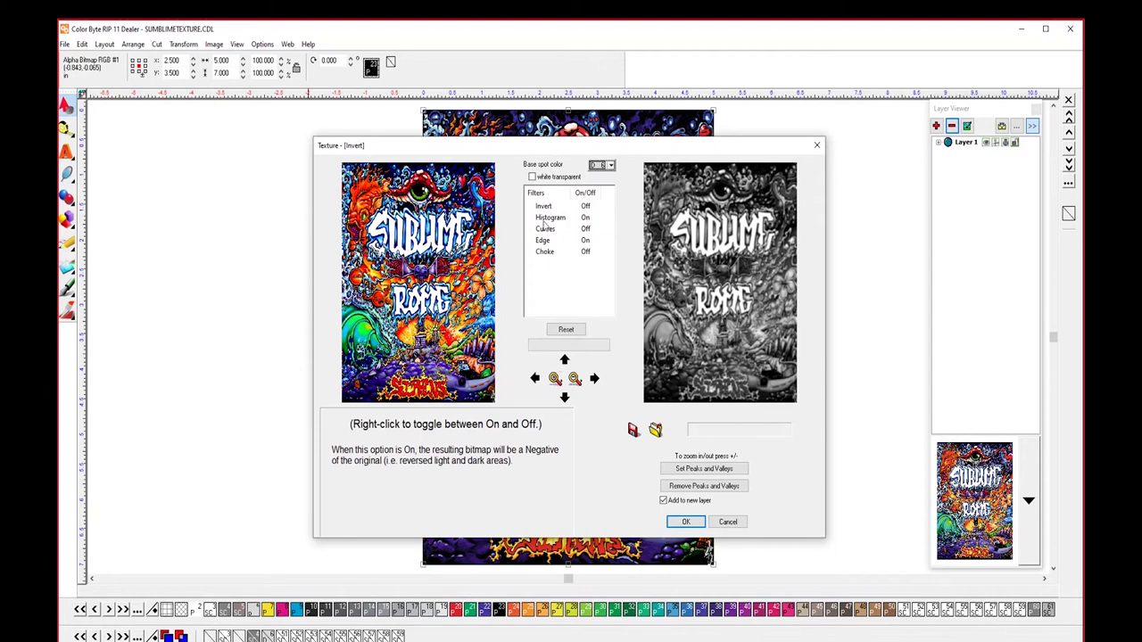
# - Switch the Histogram and Edge texture filters off
pyautogui.click(569, 208)
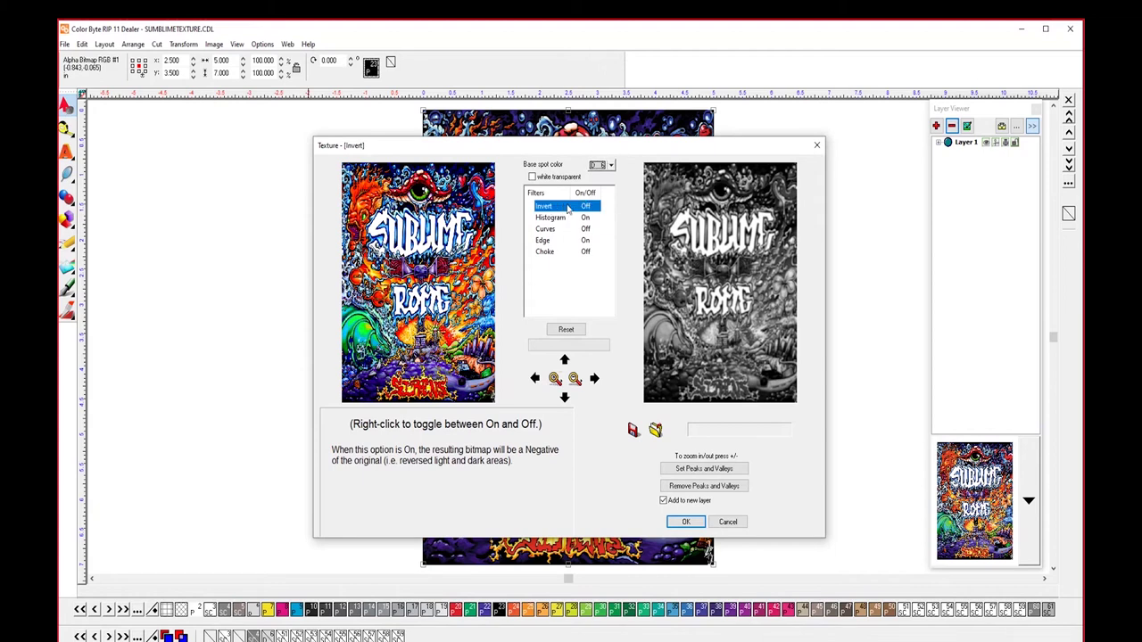
pyautogui.rightClick(585, 207)
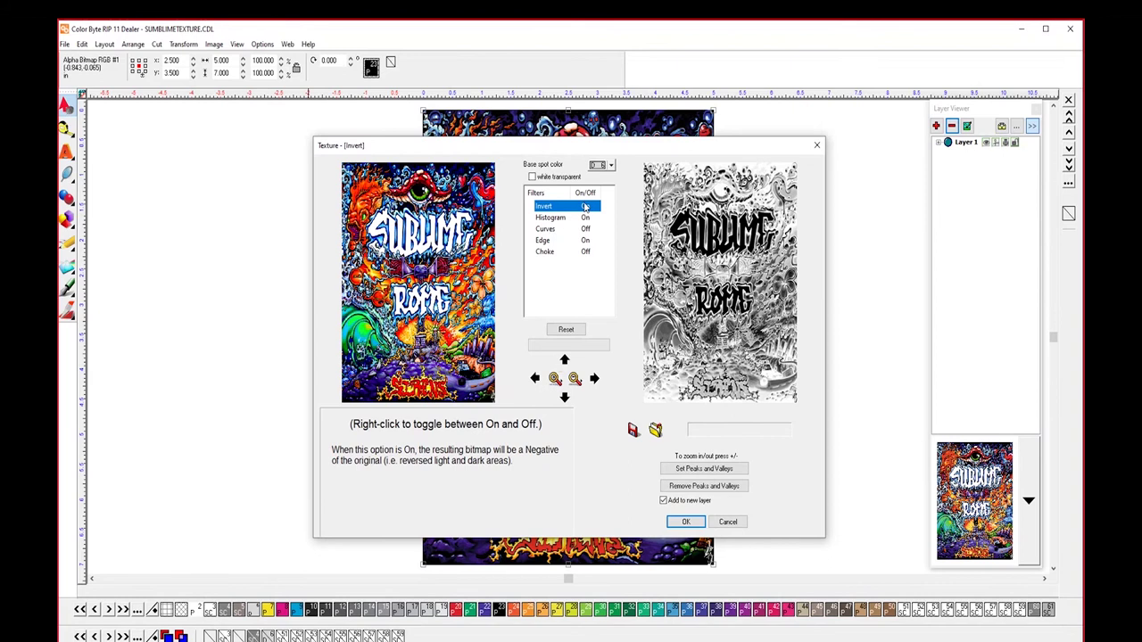
pyautogui.rightClick(585, 207)
pyautogui.rightClick(585, 217)
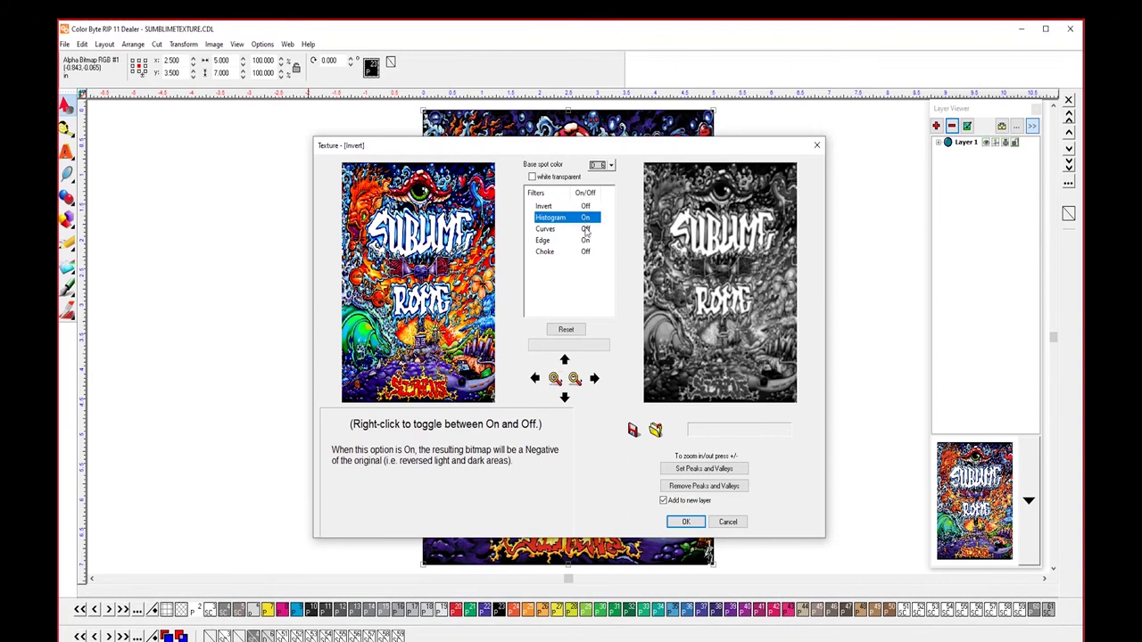
pyautogui.rightClick(585, 240)
# - Turn the Invert filter on for a negative texture and select the Curves filter
pyautogui.click(585, 207)
pyautogui.rightClick(586, 207)
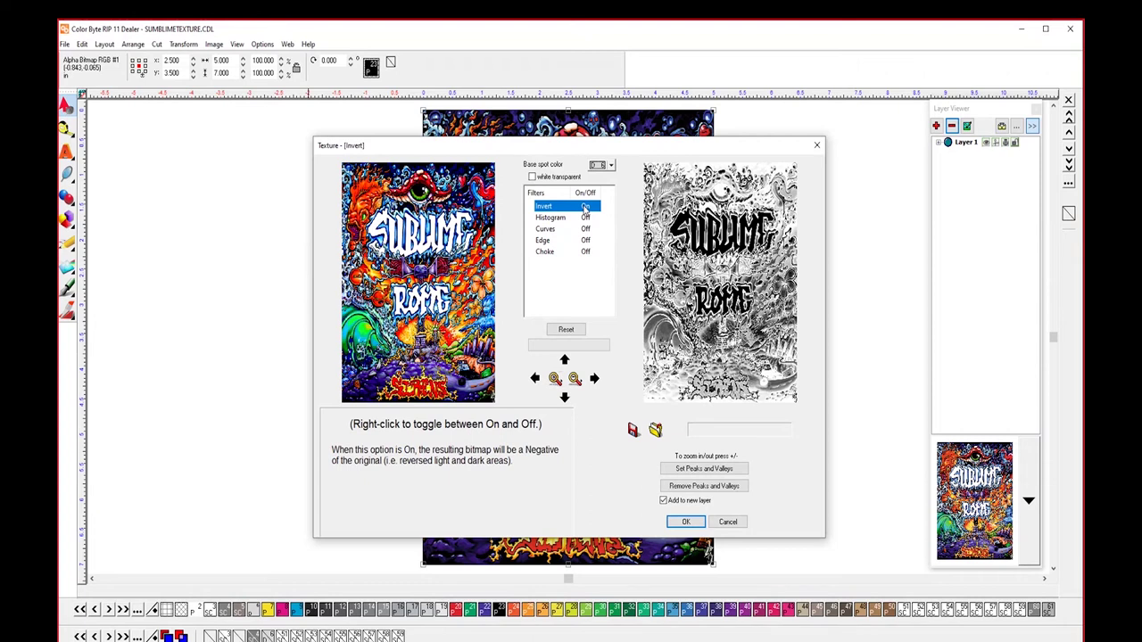
pyautogui.rightClick(586, 207)
pyautogui.rightClick(585, 207)
pyautogui.click(561, 234)
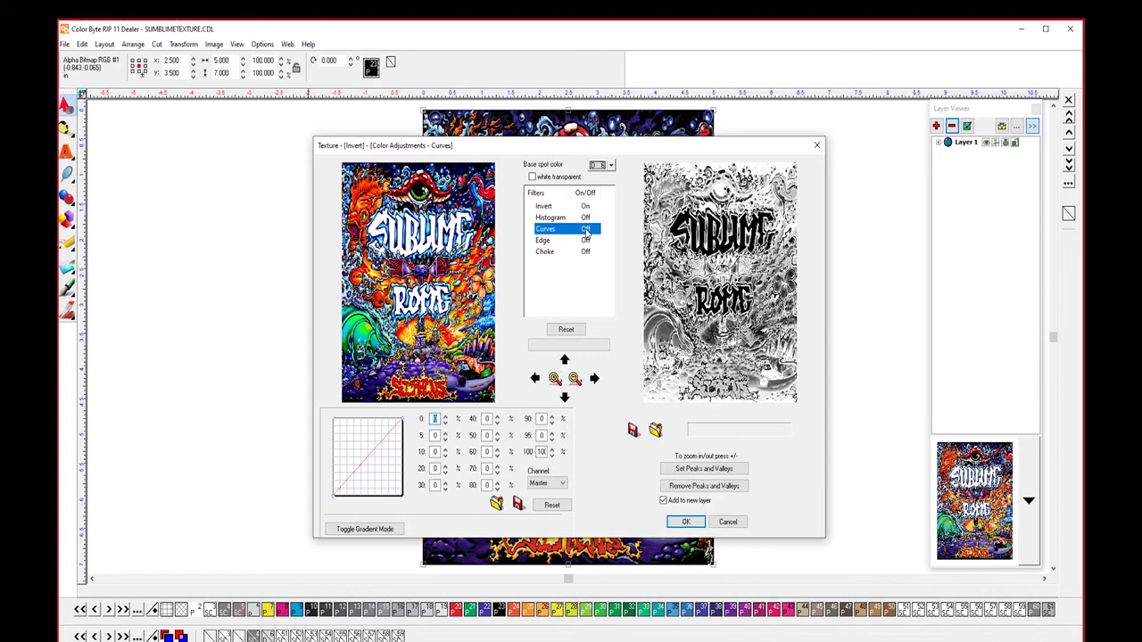
# - Turn Curves on and bend the curve upward, with 70% at 96 and 50% at 51
pyautogui.click(585, 229)
pyautogui.moveTo(387, 443); pyautogui.dragTo(378, 426)
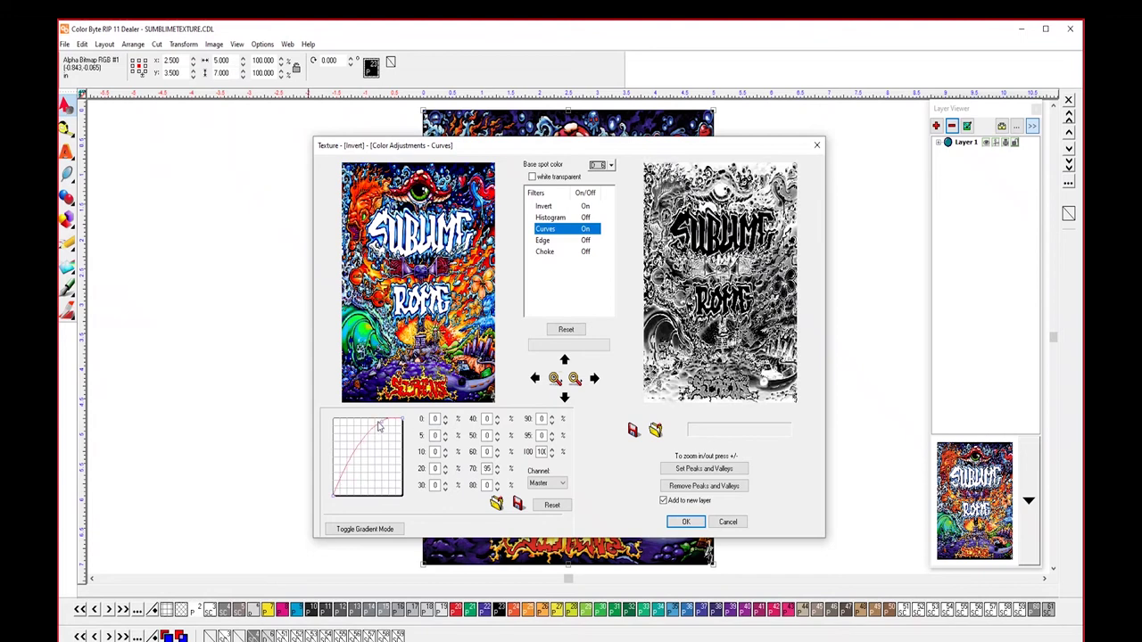
pyautogui.moveTo(345, 483); pyautogui.dragTo(357, 505)
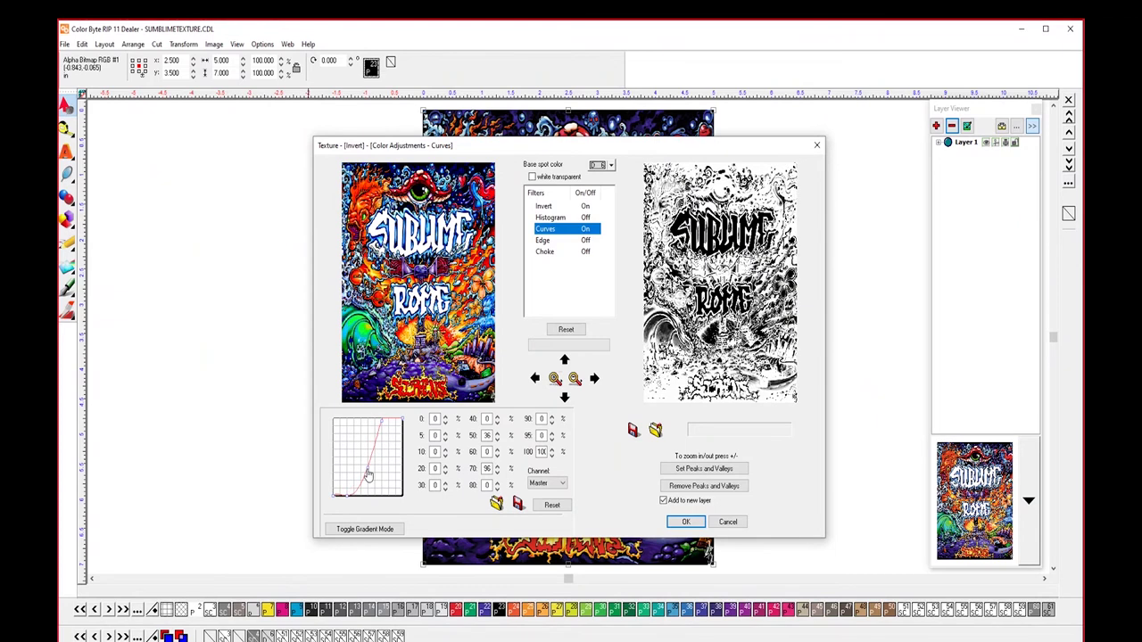
pyautogui.moveTo(371, 456)
pyautogui.mouseDown()
pyautogui.moveTo(371, 441)
pyautogui.moveTo(371, 460)
pyautogui.moveTo(360, 459)
pyautogui.mouseUp()
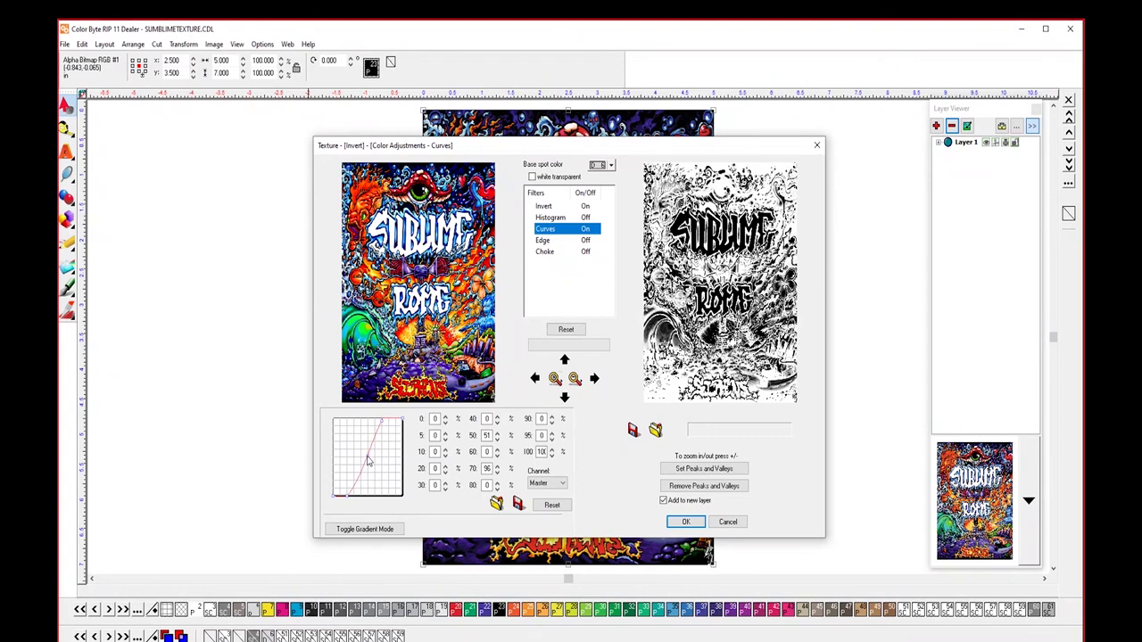
# - Change the Edge effect from Gaussian Blur to Sharpen and adjust the Sharpness slider
pyautogui.click(544, 241)
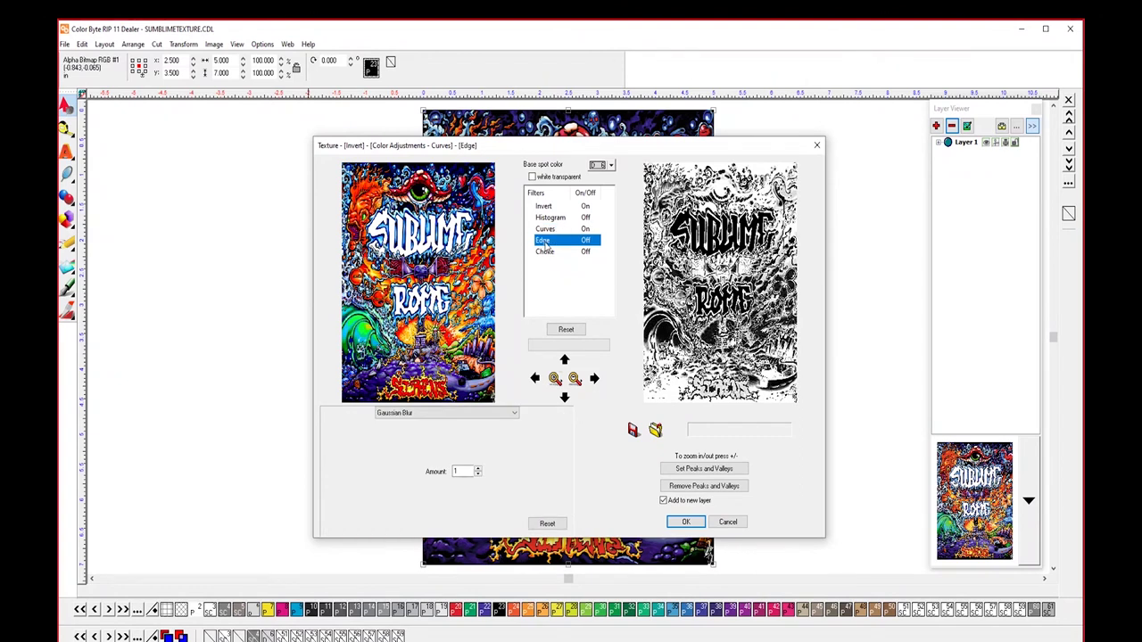
pyautogui.click(514, 413)
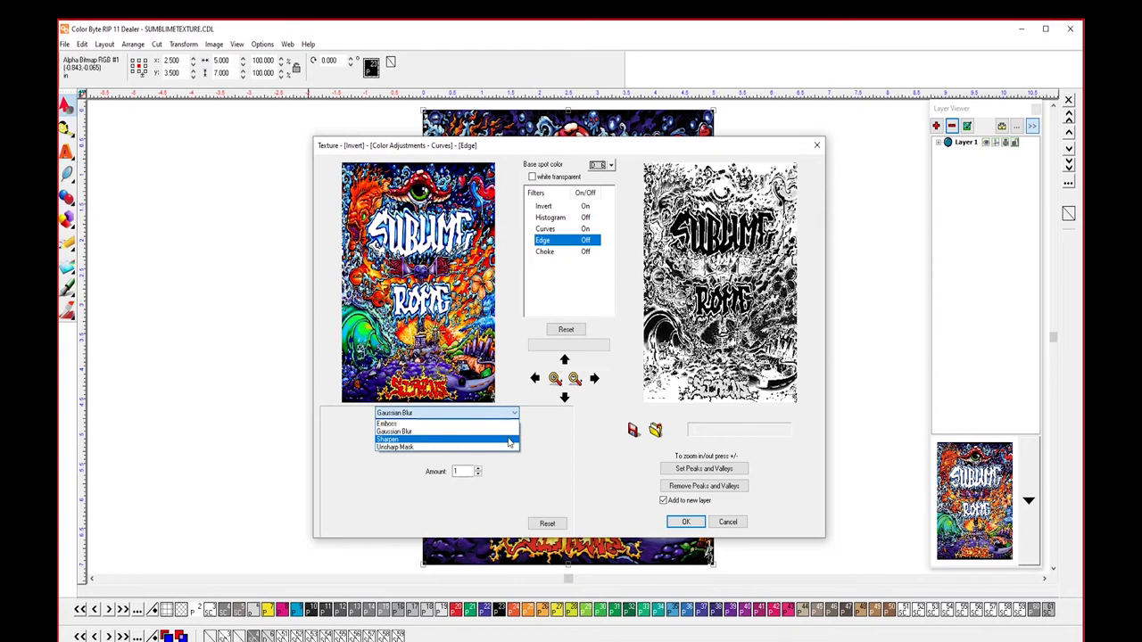
pyautogui.click(509, 440)
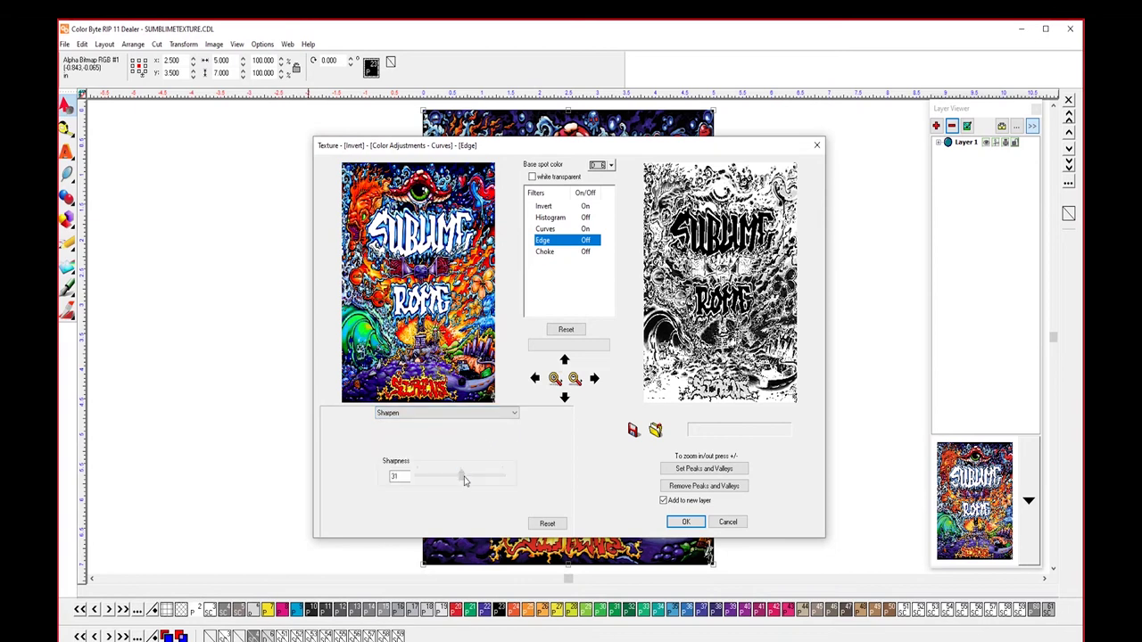
pyautogui.moveTo(464, 480); pyautogui.dragTo(493, 482)
pyautogui.moveTo(484, 474); pyautogui.dragTo(417, 474)
pyautogui.click(544, 251)
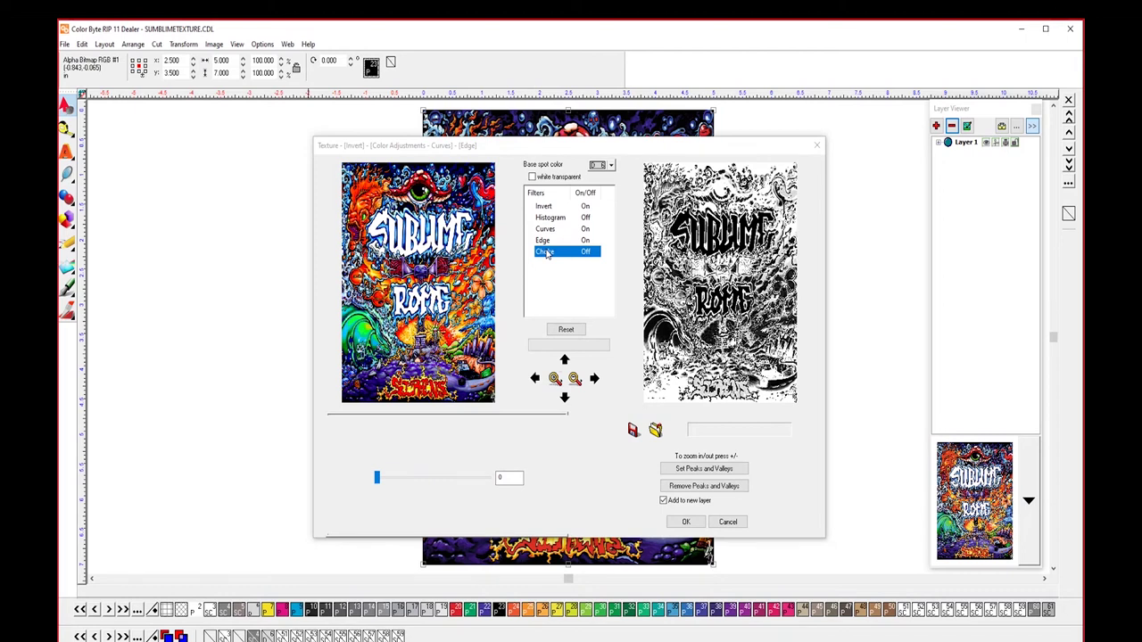
# - Set the Choke to 14 and apply the texture as a new Texture layer
pyautogui.click(547, 253)
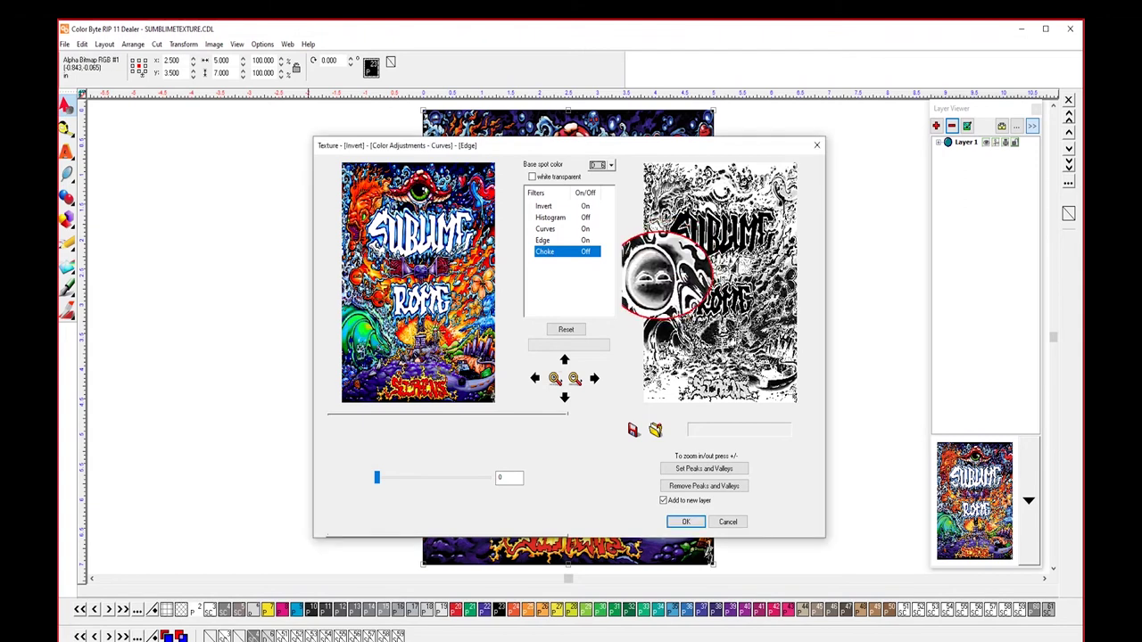
pyautogui.click(377, 480)
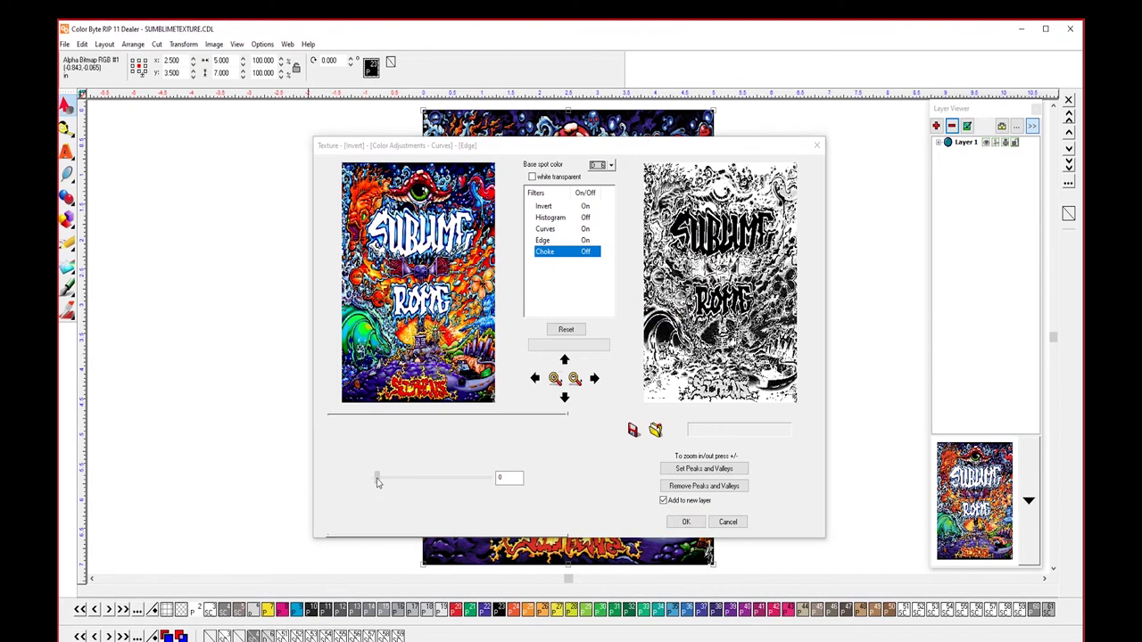
pyautogui.moveTo(377, 482); pyautogui.dragTo(388, 480)
pyautogui.click(686, 522)
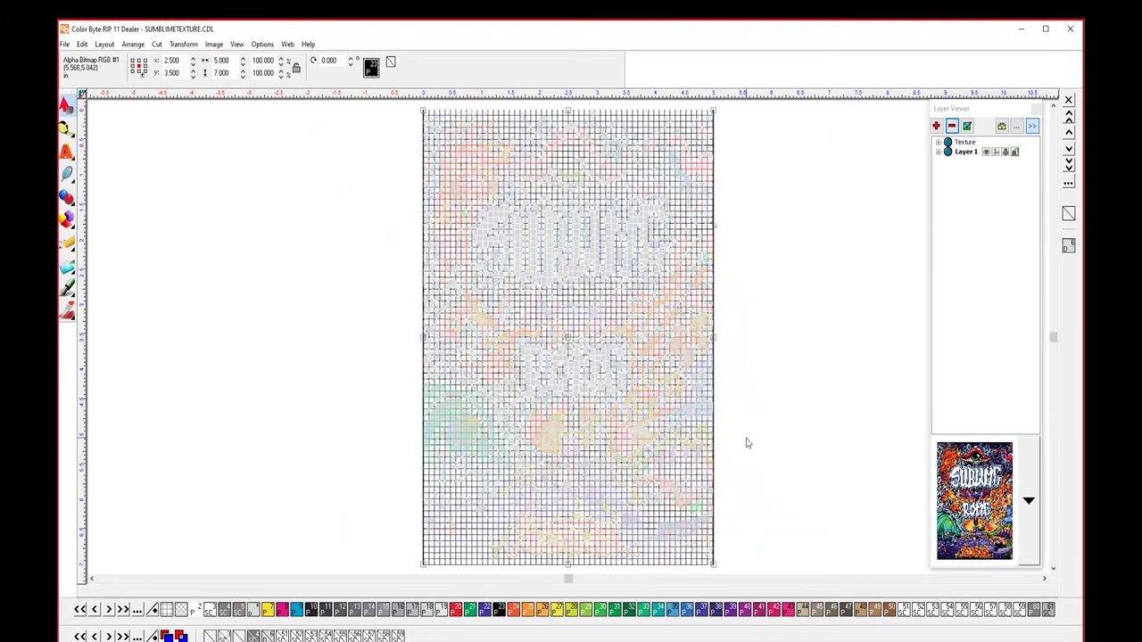
pyautogui.click(964, 144)
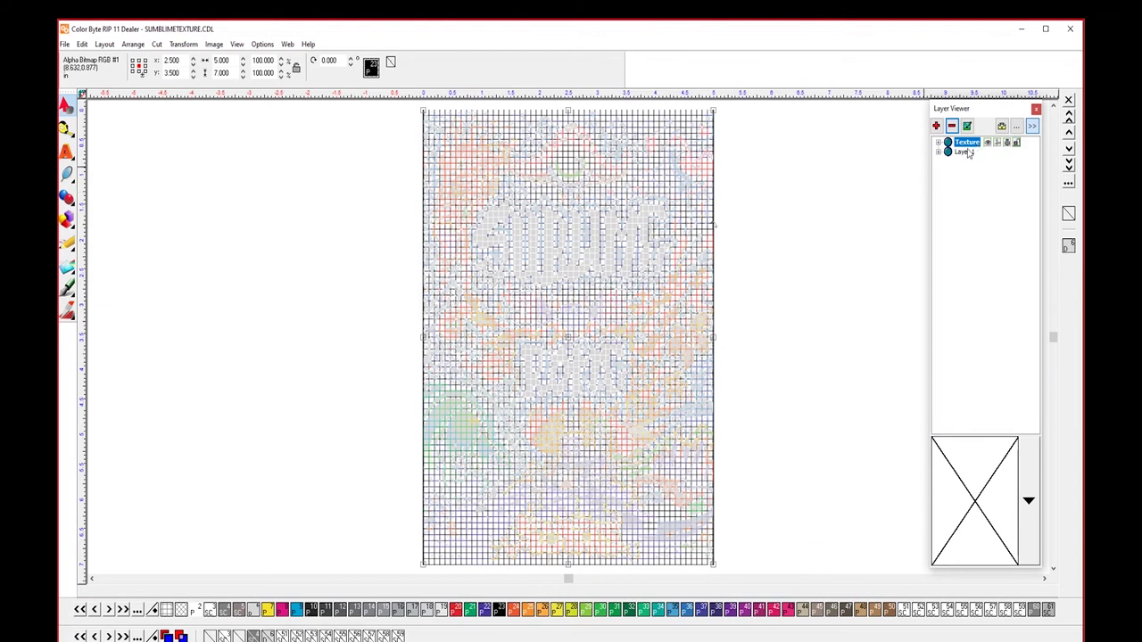
pyautogui.click(966, 151)
pyautogui.click(938, 151)
pyautogui.click(969, 163)
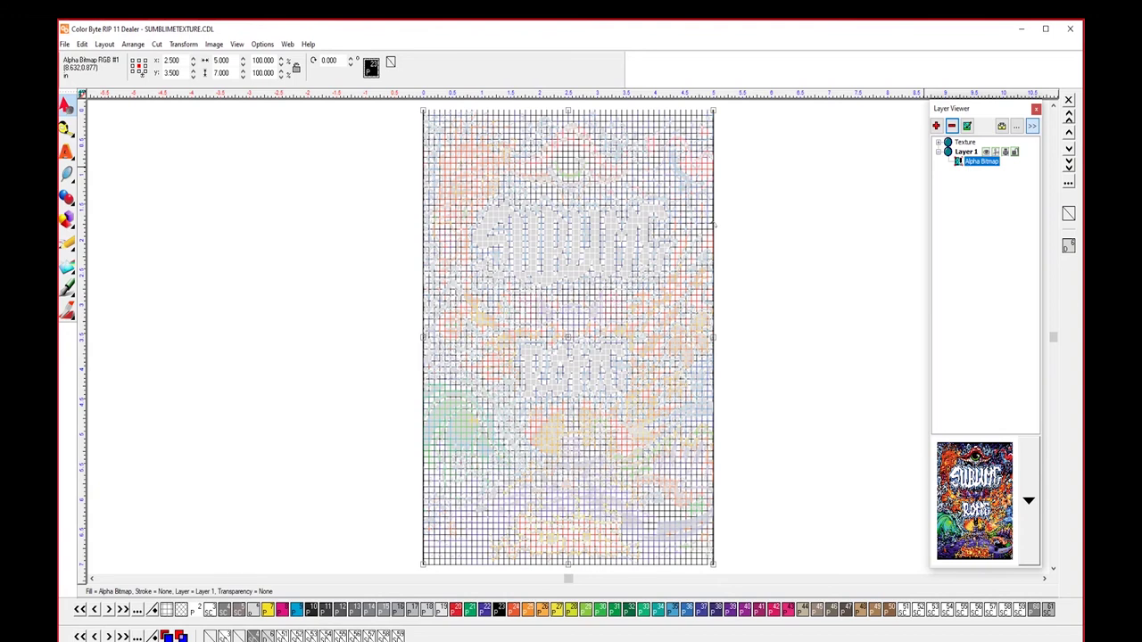
pyautogui.click(409, 107)
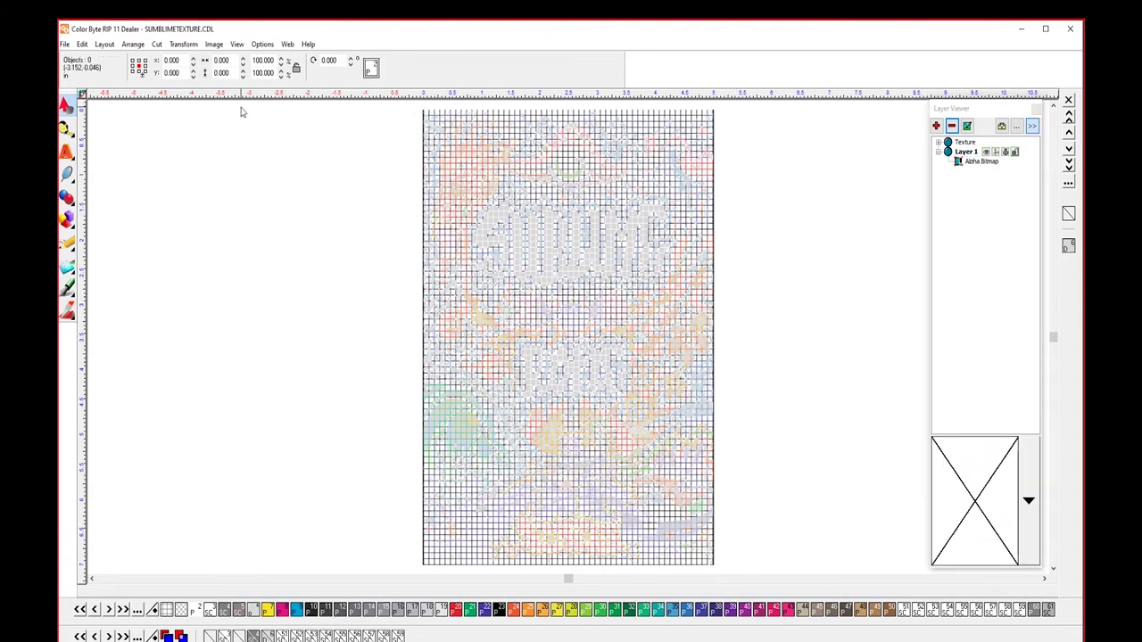
pyautogui.click(237, 44)
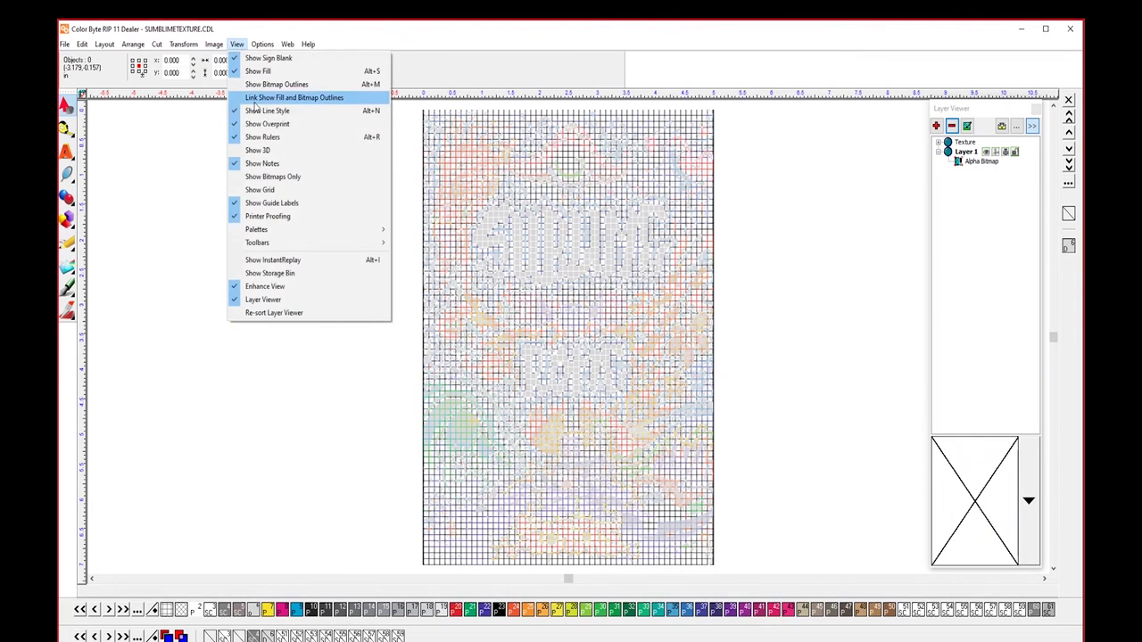
pyautogui.click(270, 152)
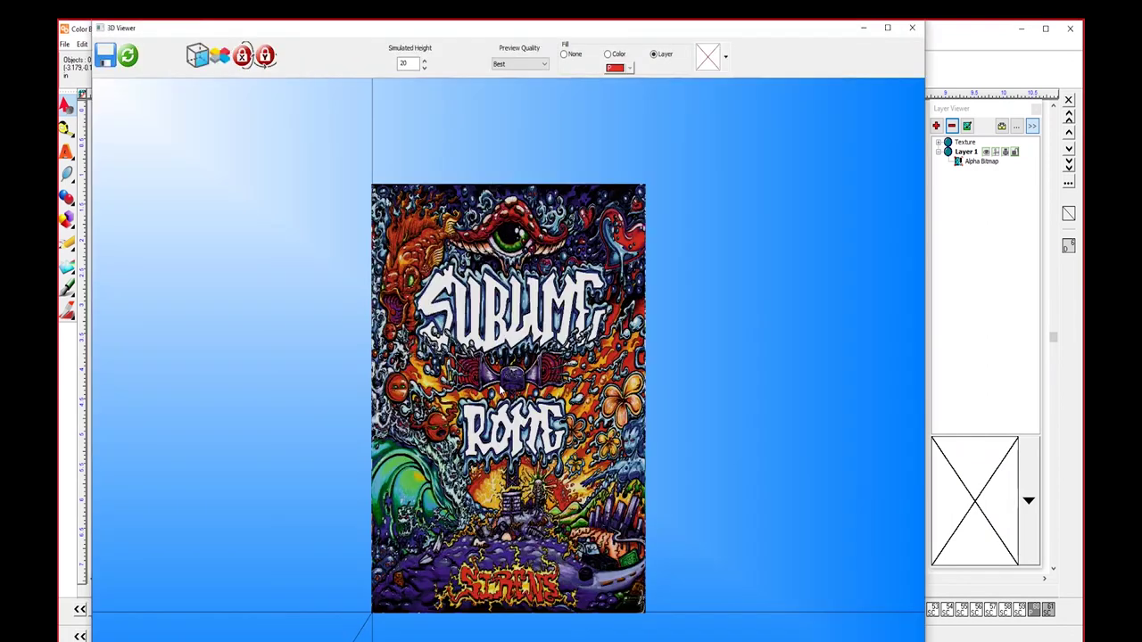
pyautogui.moveTo(500, 392); pyautogui.dragTo(642, 486)
pyautogui.scroll(5, 485, 480)
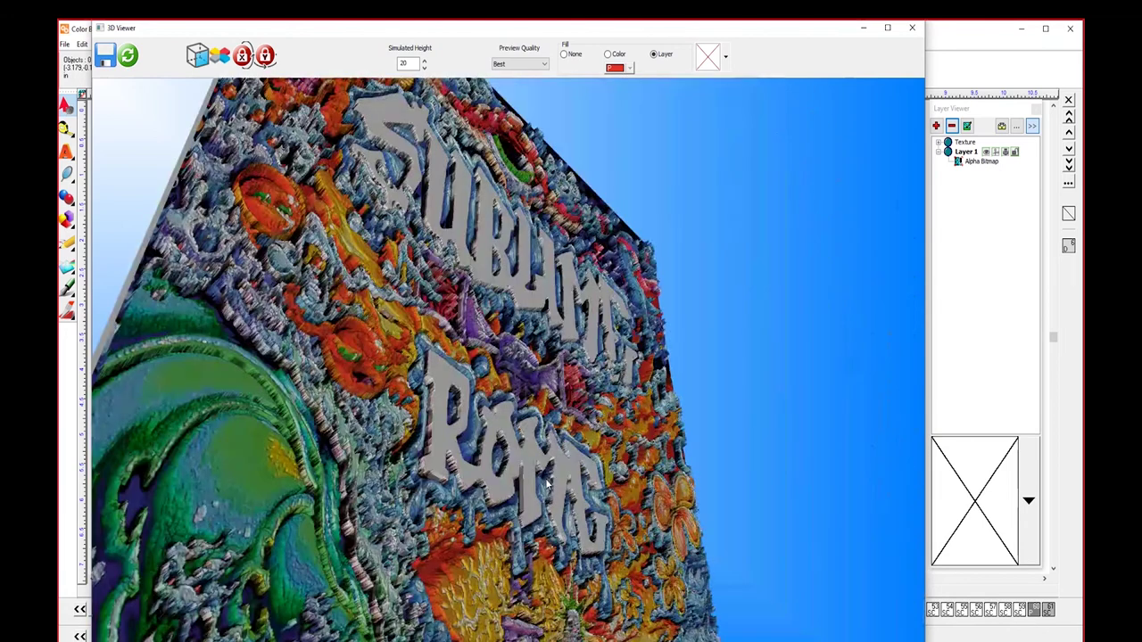
pyautogui.hotkey('alt', 'F4')
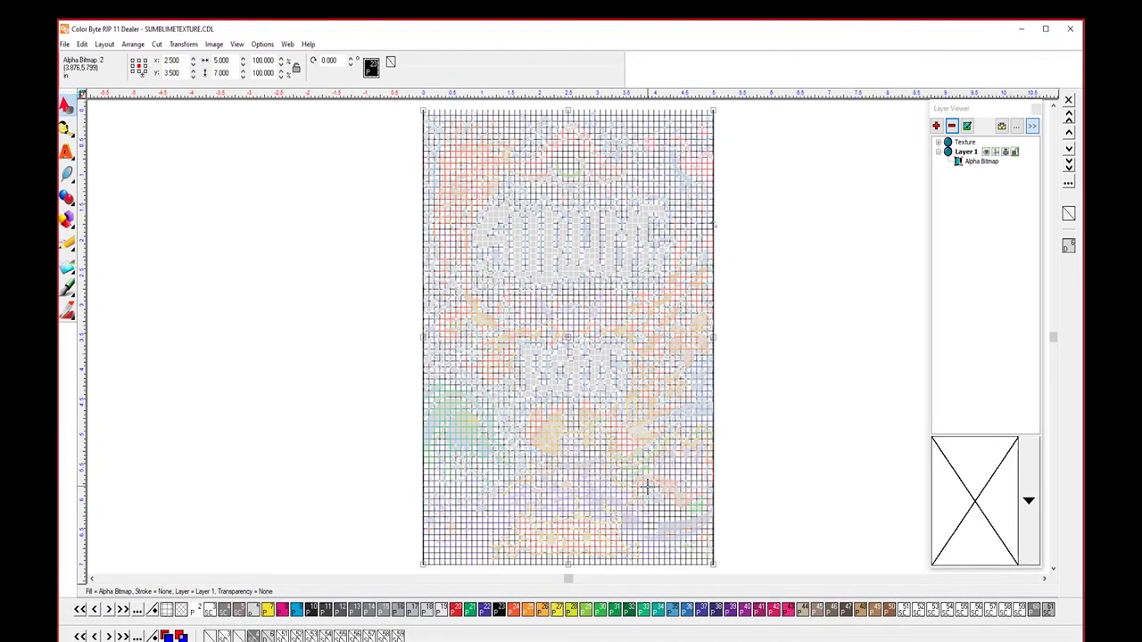
# - Send the poster to the RIP's 'UV-84DTS TEXTURE, Local' printing queue
pyautogui.click(65, 44)
pyautogui.click(134, 320)
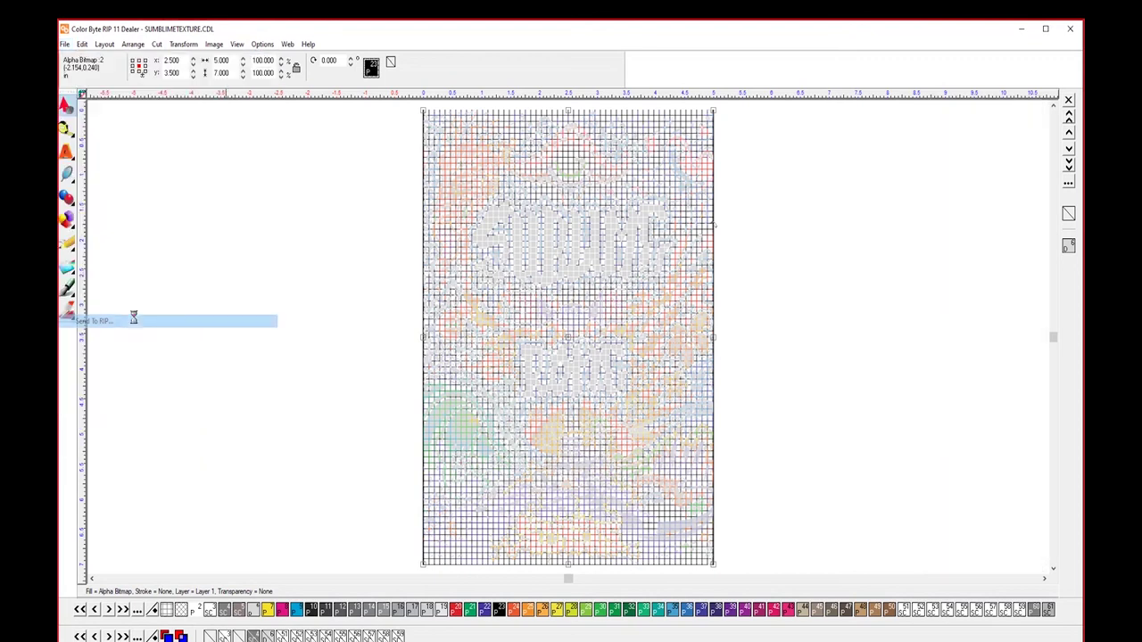
pyautogui.click(491, 317)
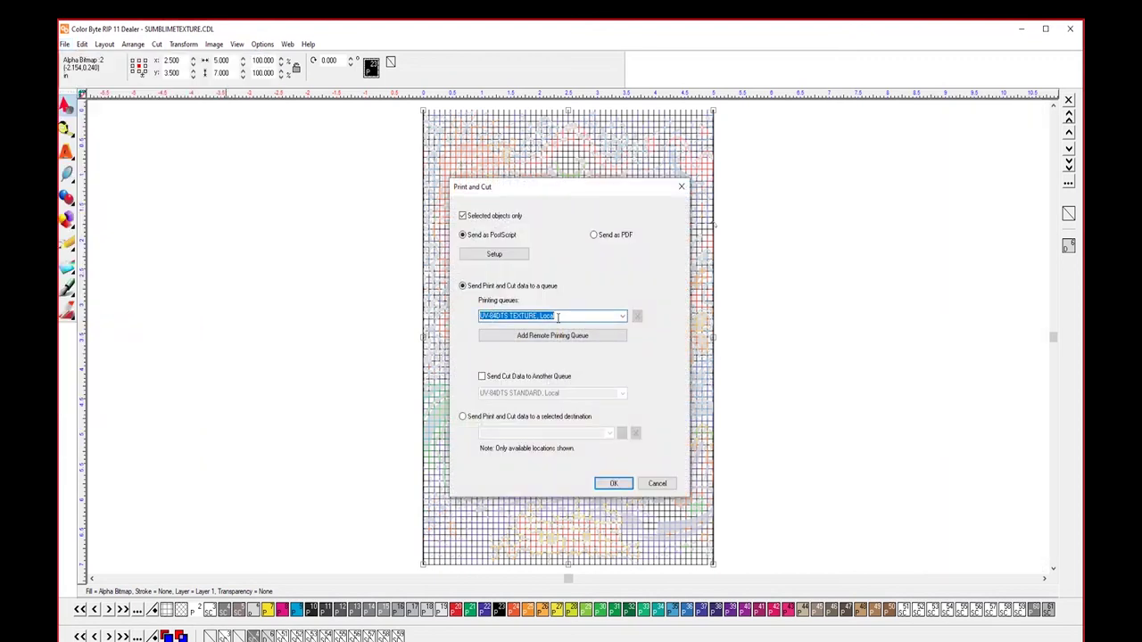
pyautogui.click(613, 483)
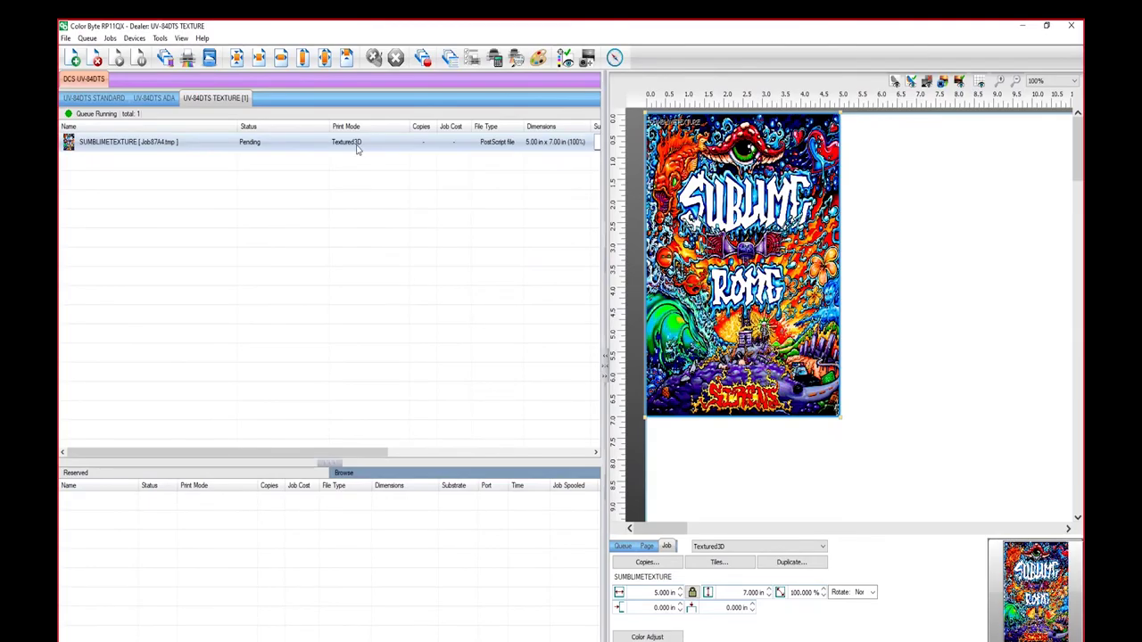
# - Print the queued SUMBLIMETEXTURE job to SUMBLIMETEXTURE.prn on the Desktop
pyautogui.rightClick(457, 144)
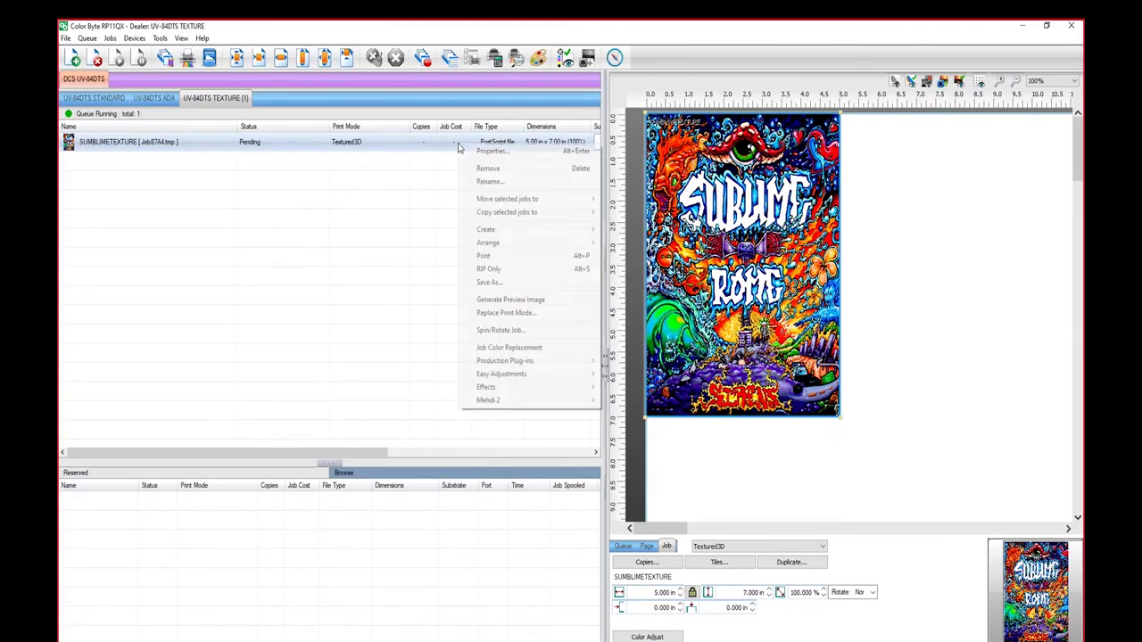
pyautogui.click(487, 256)
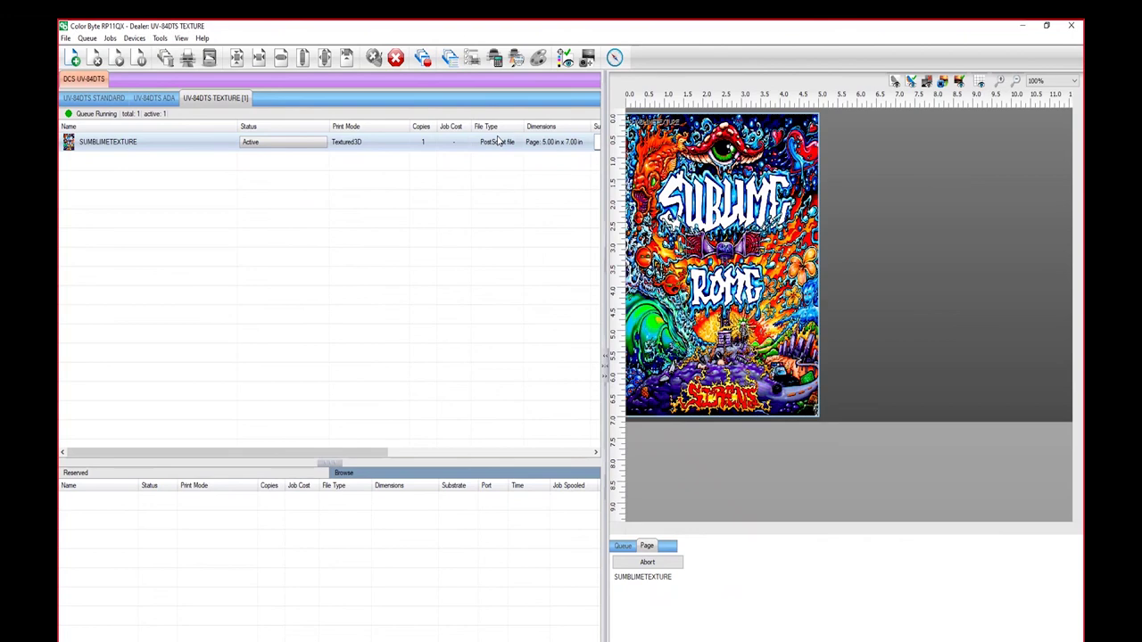
pyautogui.moveTo(499, 140)
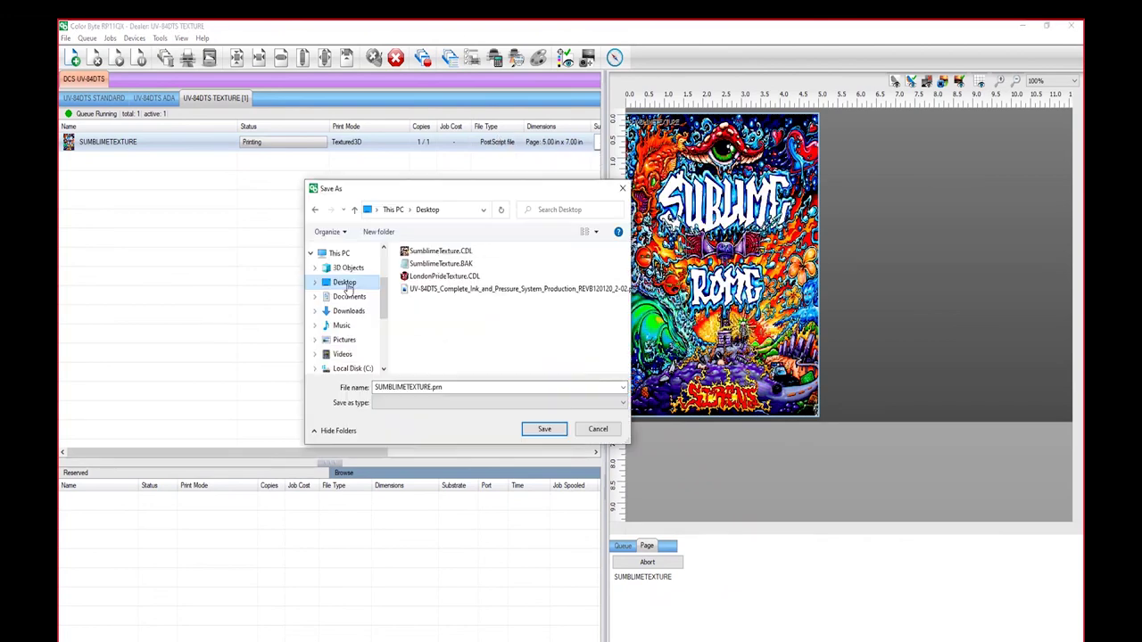
pyautogui.click(437, 387)
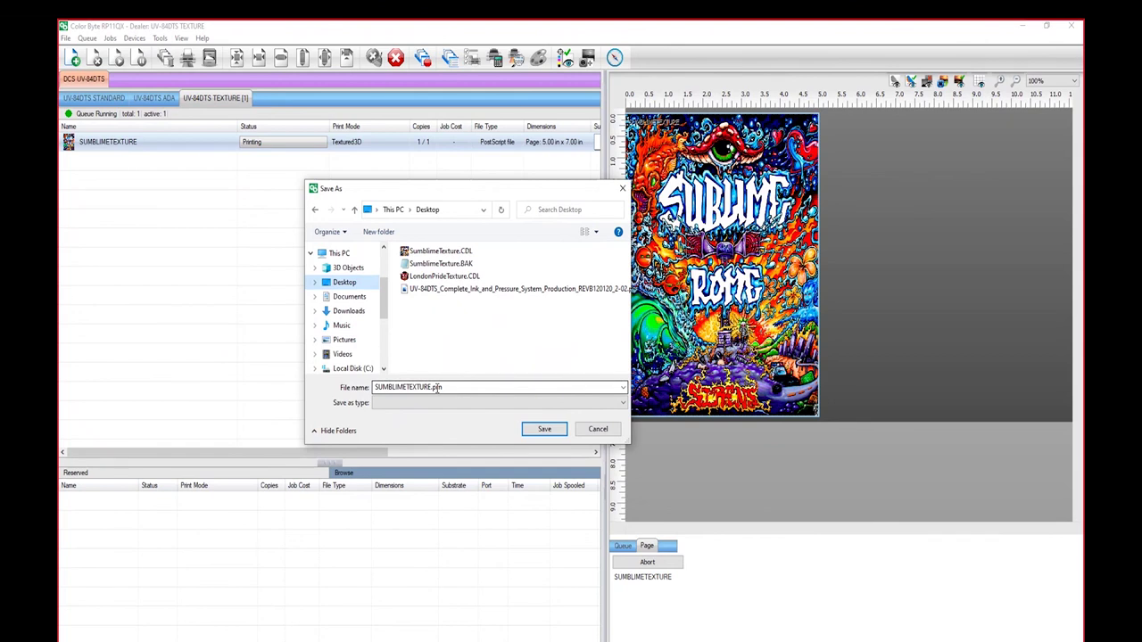
pyautogui.click(544, 429)
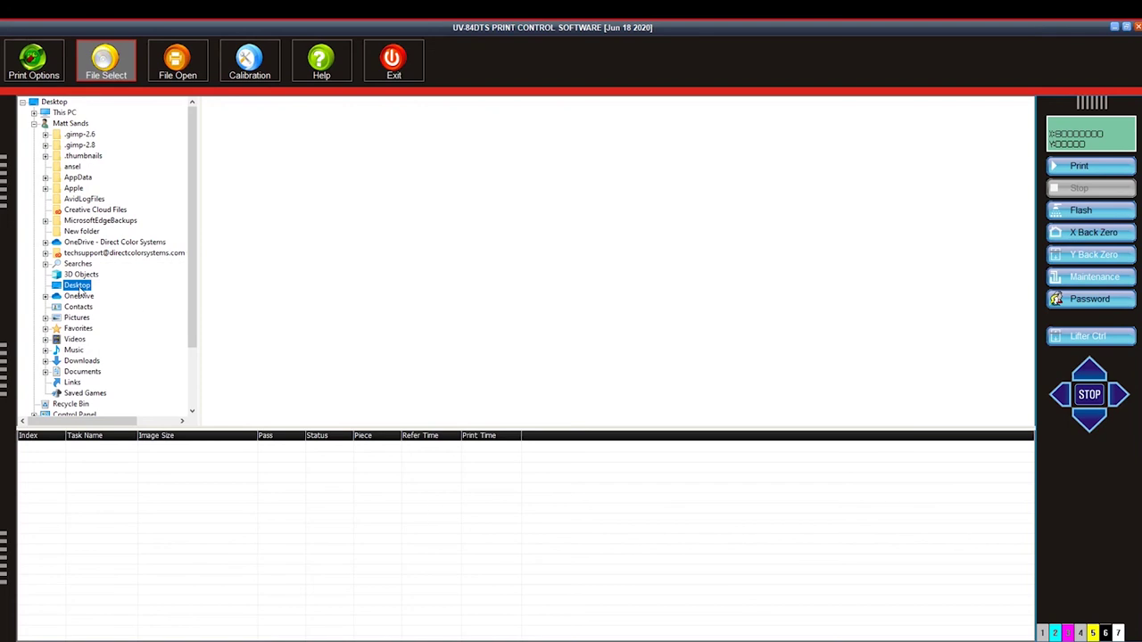
# - Refresh the Desktop file list so the SUMBLIMETEXTURE print file shows up
pyautogui.rightClick(293, 151)
pyautogui.click(326, 202)
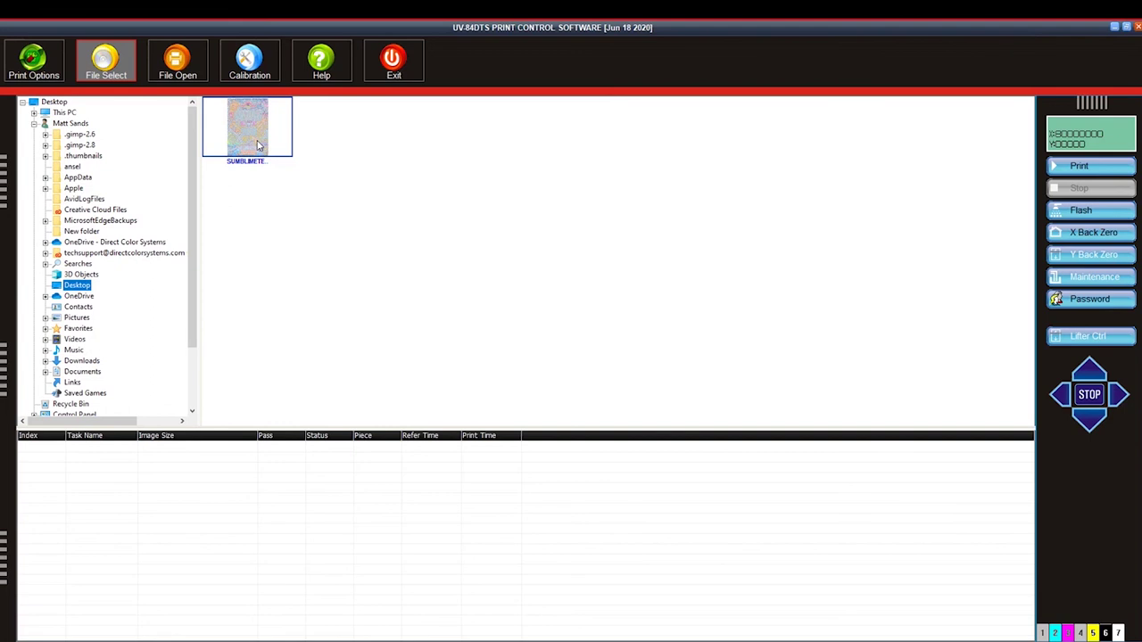
# - Apply White Thickness 2, Clear Thickness 2 and Texture layer mode, then open SUMBLIMETEXTURE.prn's properties
pyautogui.click(34, 61)
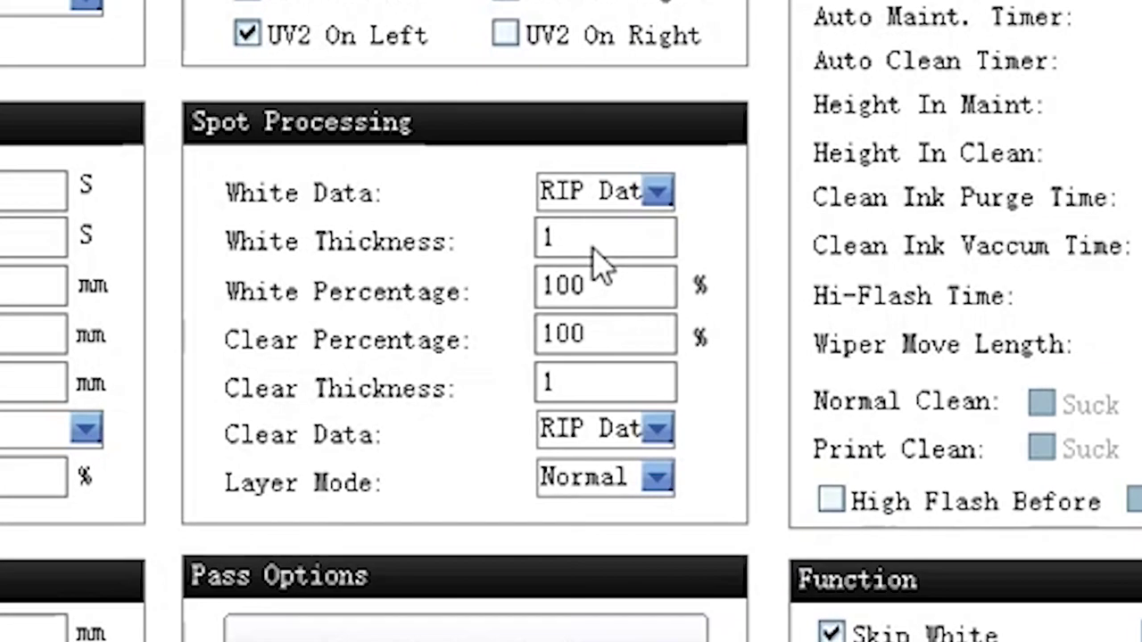
pyautogui.click(322, 265)
pyautogui.moveTo(691, 239); pyautogui.dragTo(529, 223)
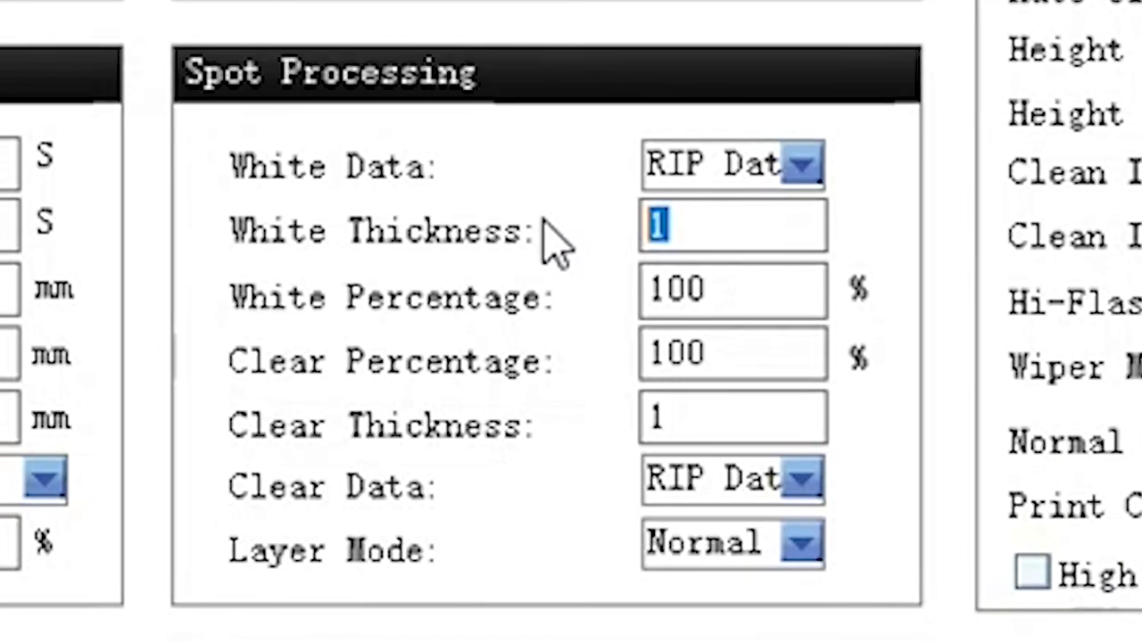
pyautogui.write('2')
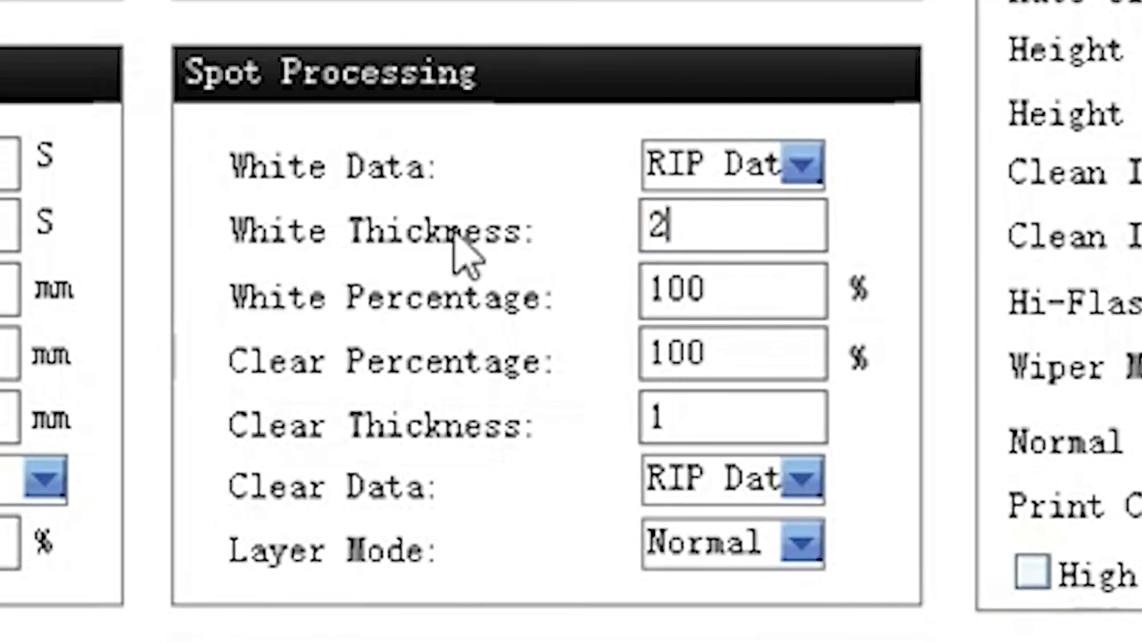
pyautogui.moveTo(749, 419); pyautogui.dragTo(523, 438)
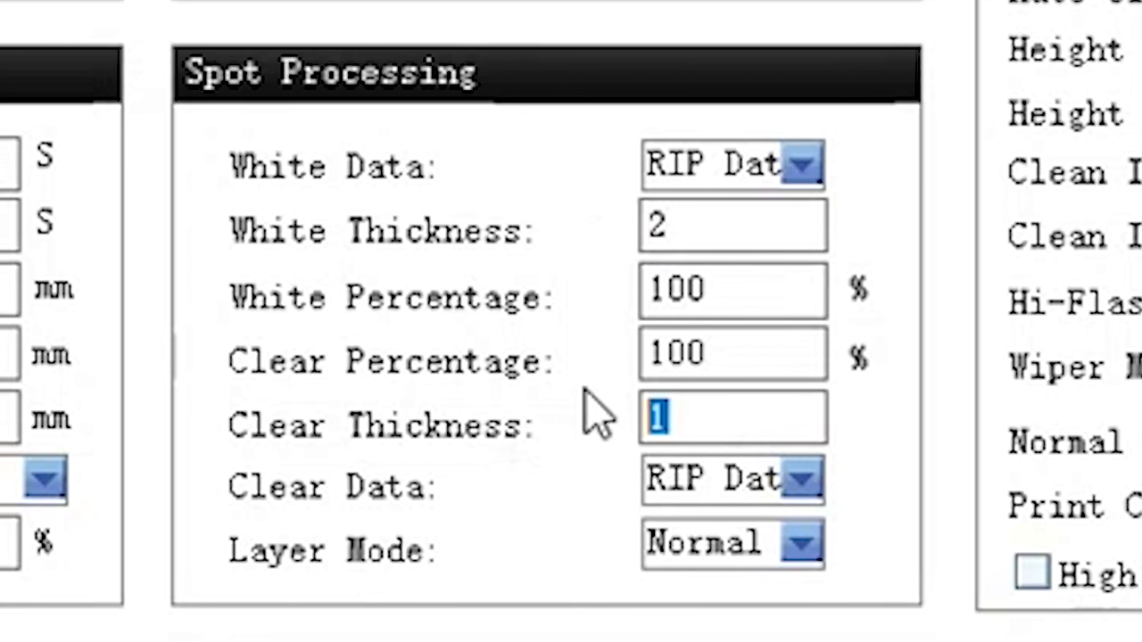
pyautogui.write('2')
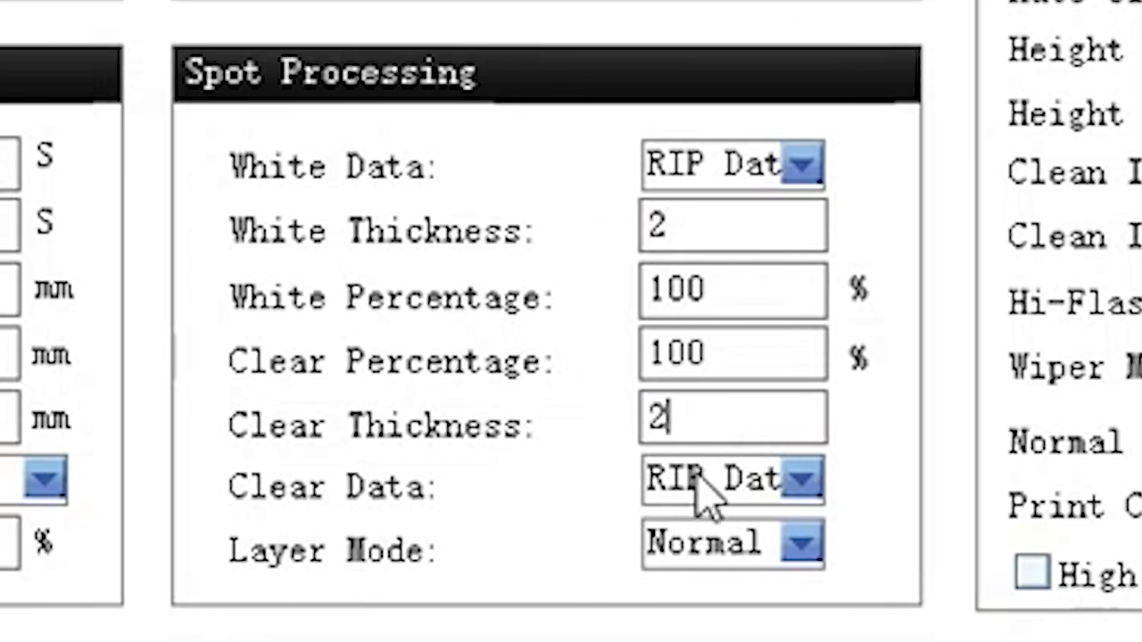
pyautogui.click(803, 544)
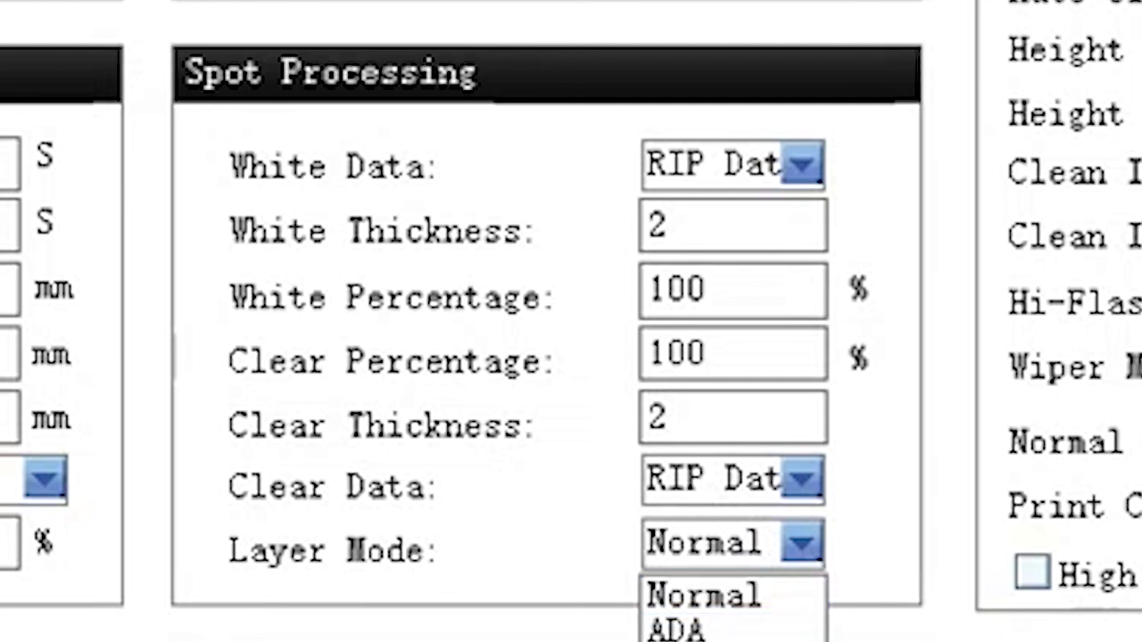
pyautogui.click(704, 637)
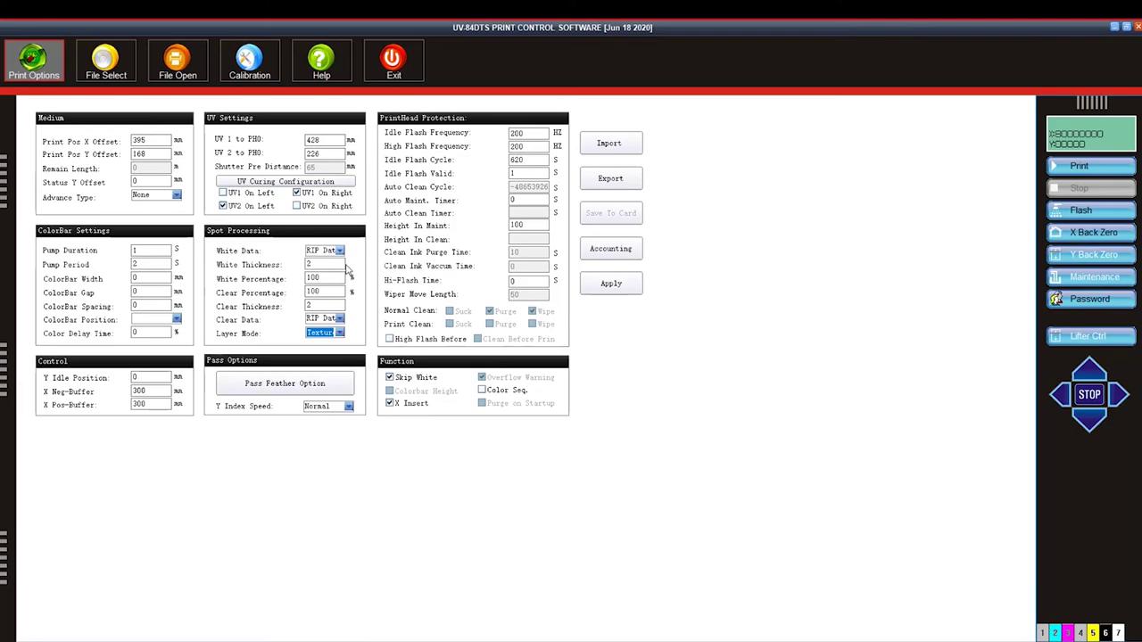
pyautogui.click(611, 285)
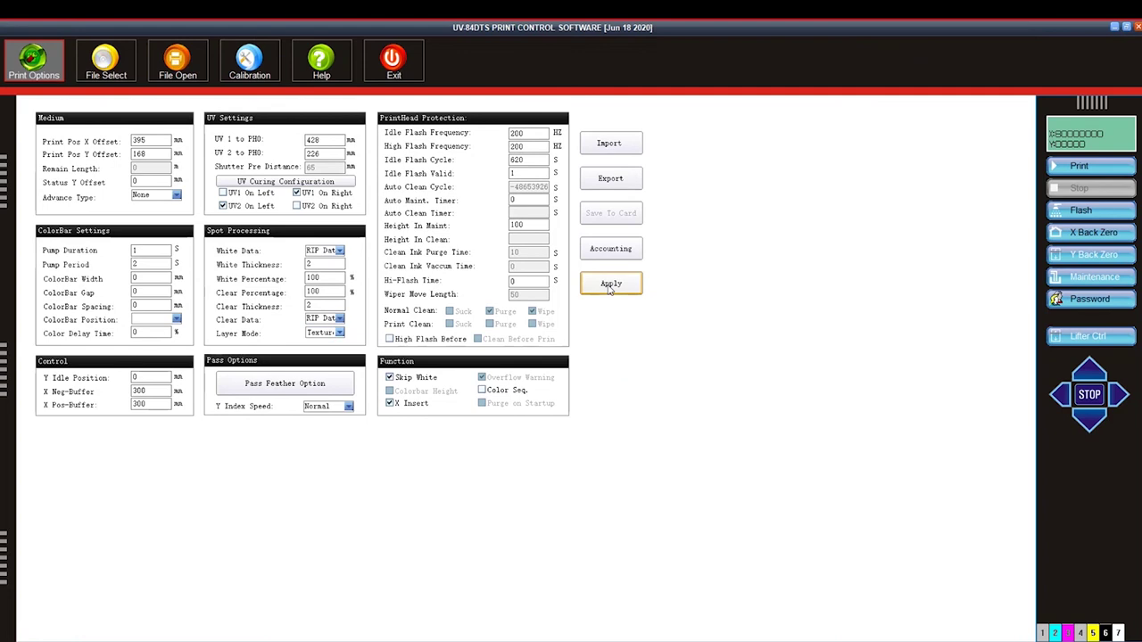
pyautogui.click(96, 65)
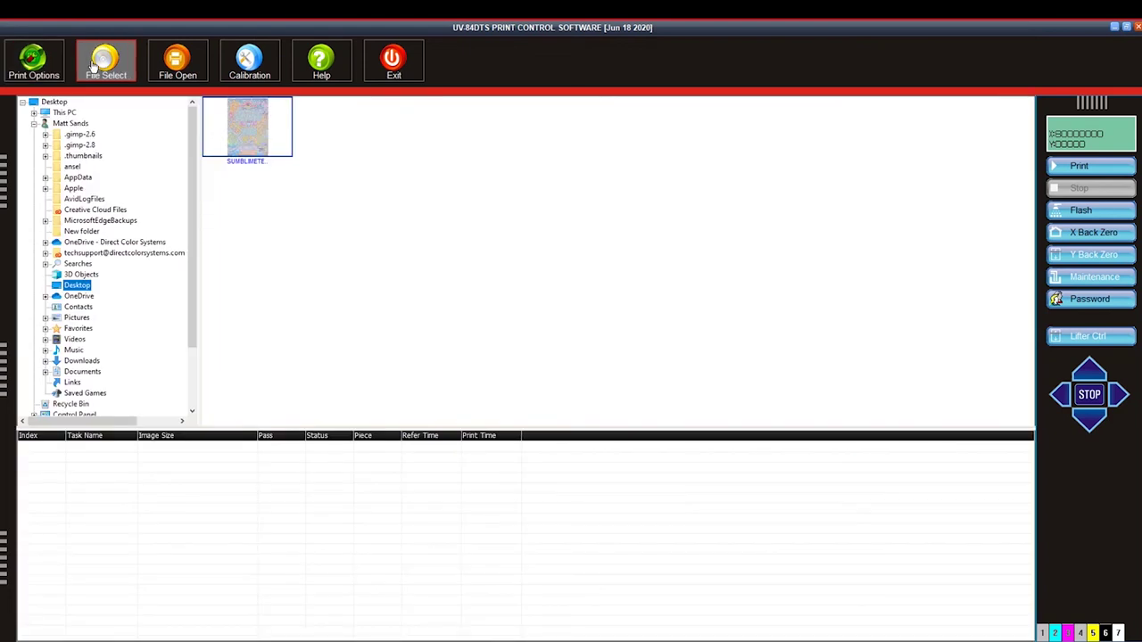
pyautogui.doubleClick(249, 136)
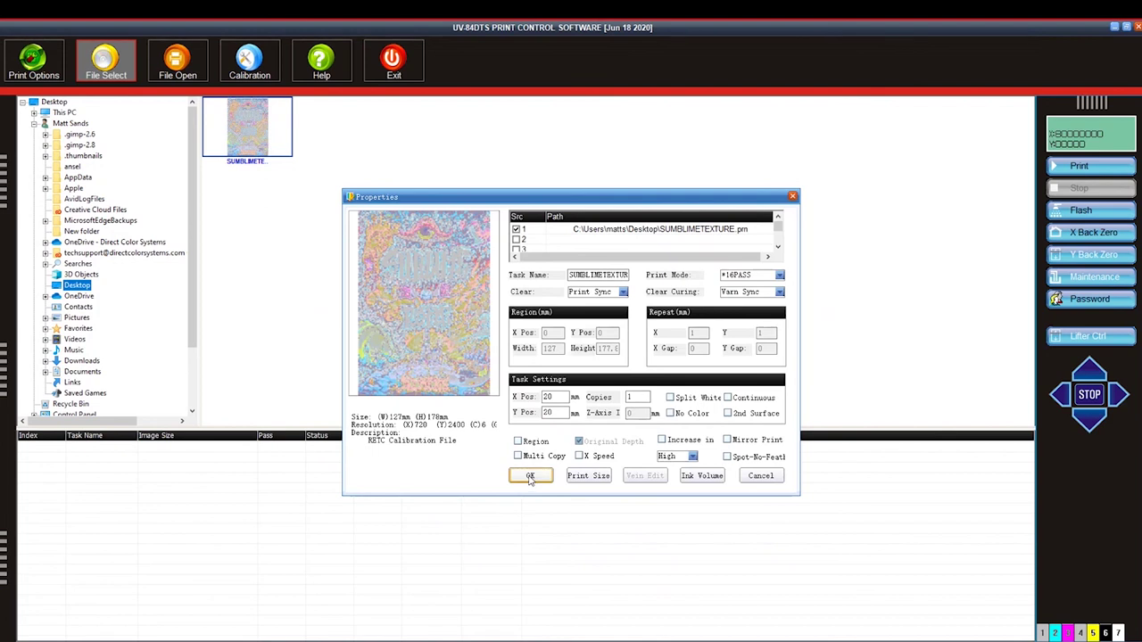